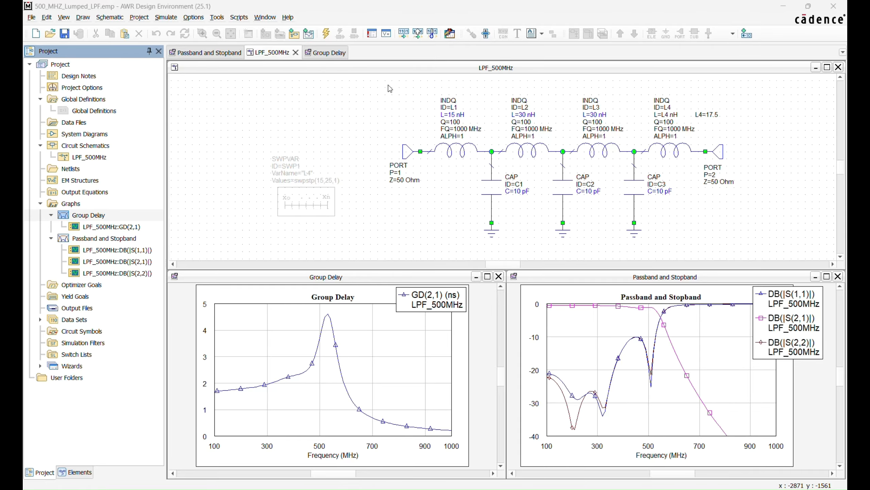
# Enable optimization in the variable browser for inductances L1, L2 and L3 and capacitances C1, C2 and C3 of LPF_500MHz
pyautogui.click(386, 34)
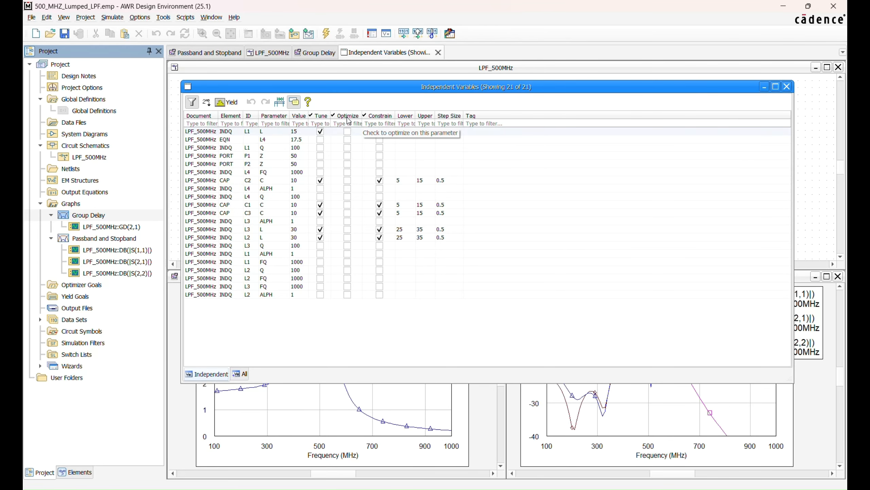
pyautogui.click(347, 131)
pyautogui.click(347, 180)
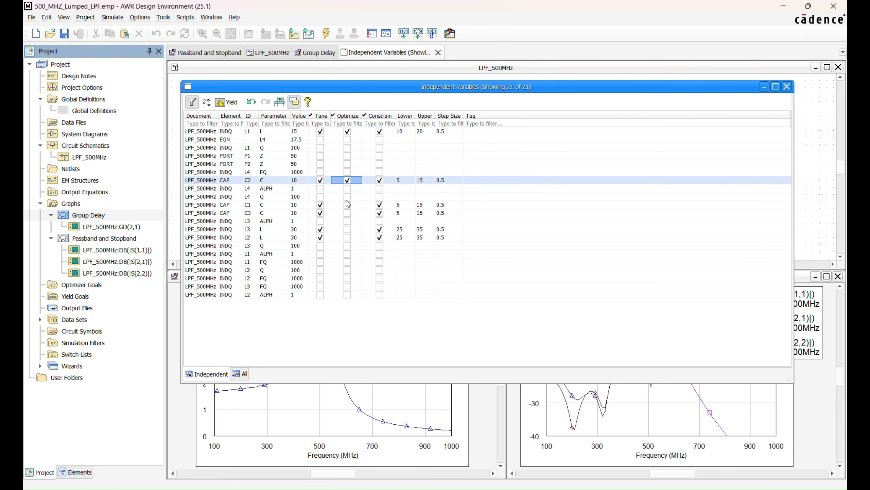
pyautogui.click(348, 205)
pyautogui.click(348, 213)
pyautogui.click(348, 230)
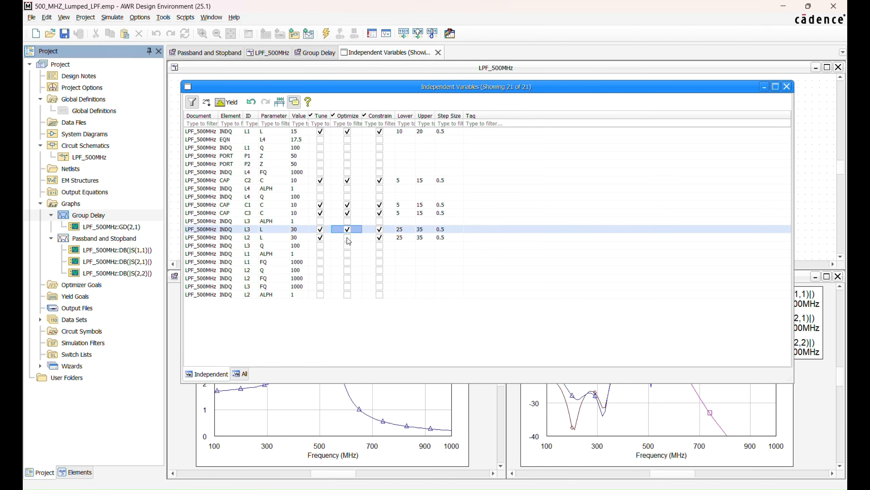
pyautogui.click(348, 237)
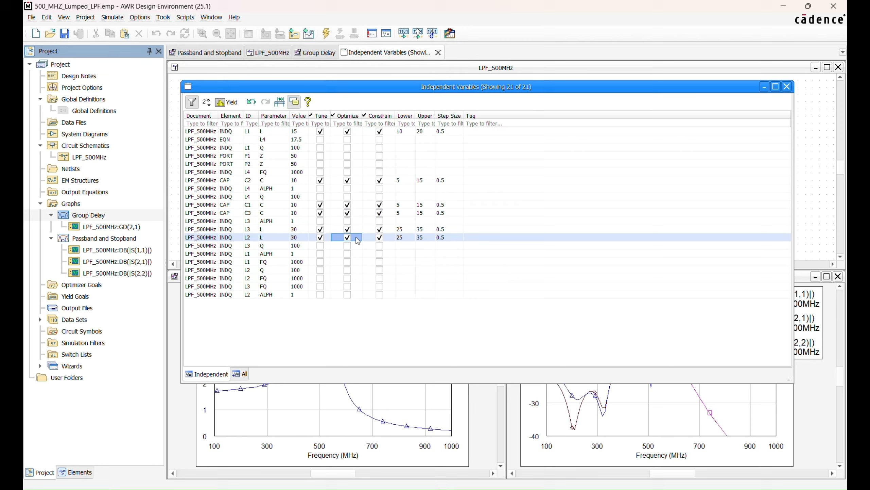
pyautogui.click(787, 87)
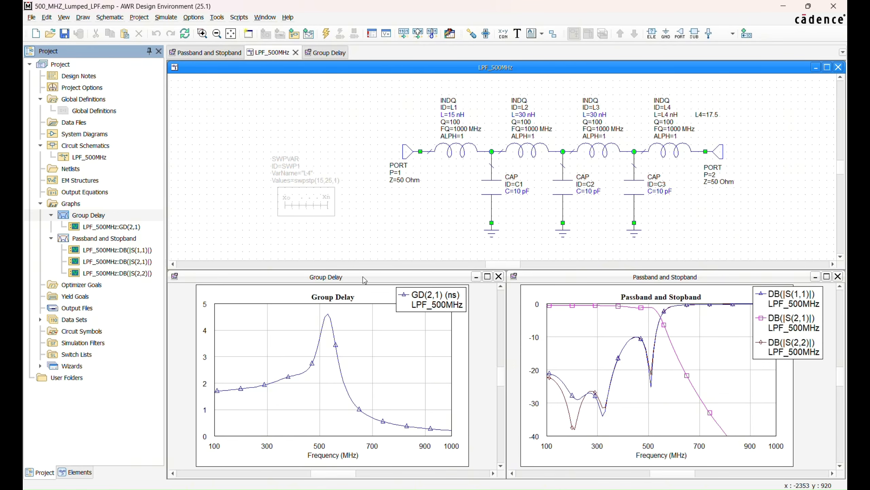
# Close the Group Delay graph with its measurements disabled, and maximize the Passband and Stopband graph
pyautogui.click(467, 283)
pyautogui.click(499, 276)
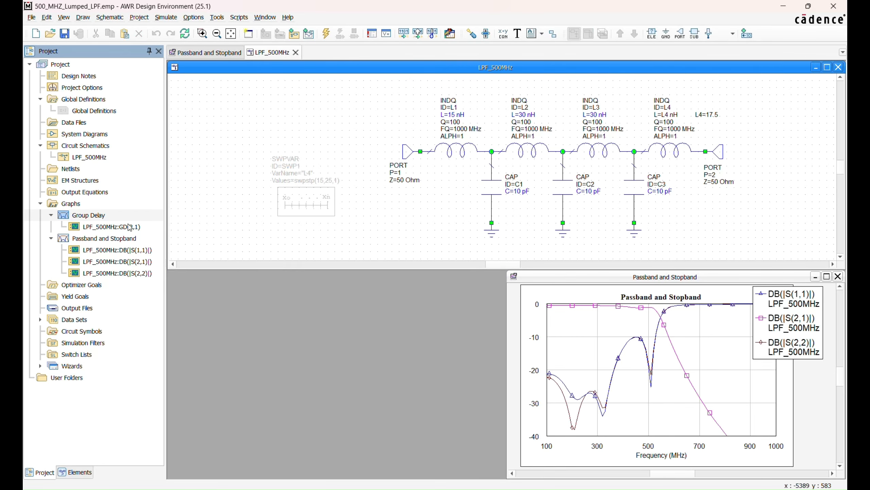
pyautogui.rightClick(88, 216)
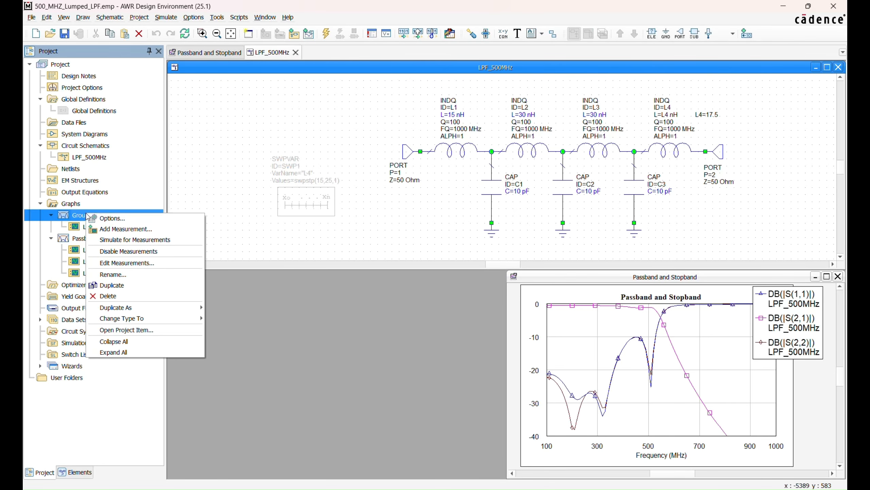
pyautogui.click(122, 250)
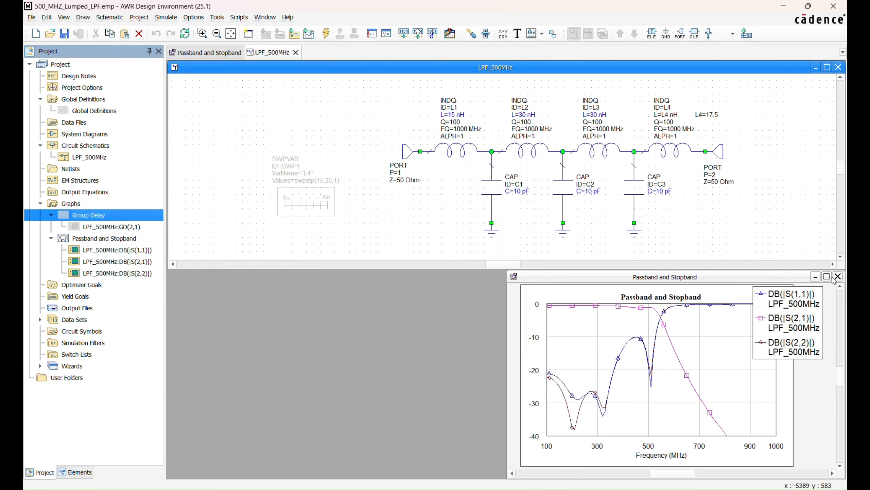
pyautogui.click(828, 278)
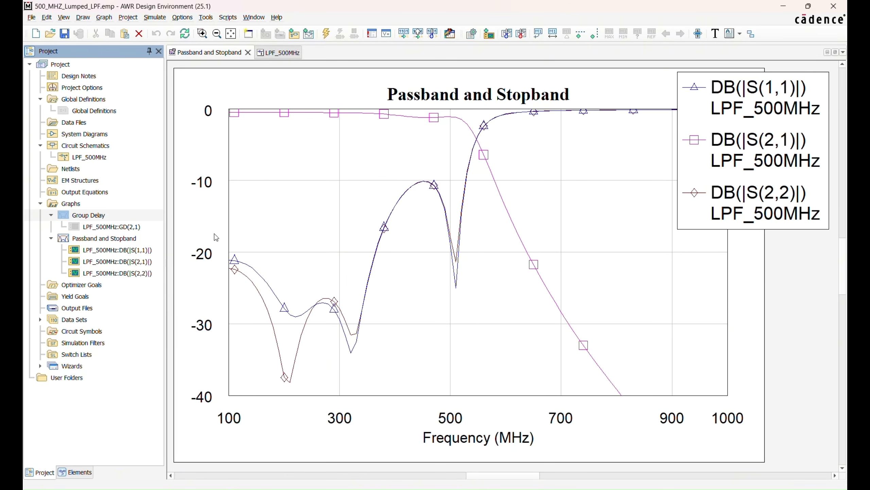
pyautogui.click(73, 287)
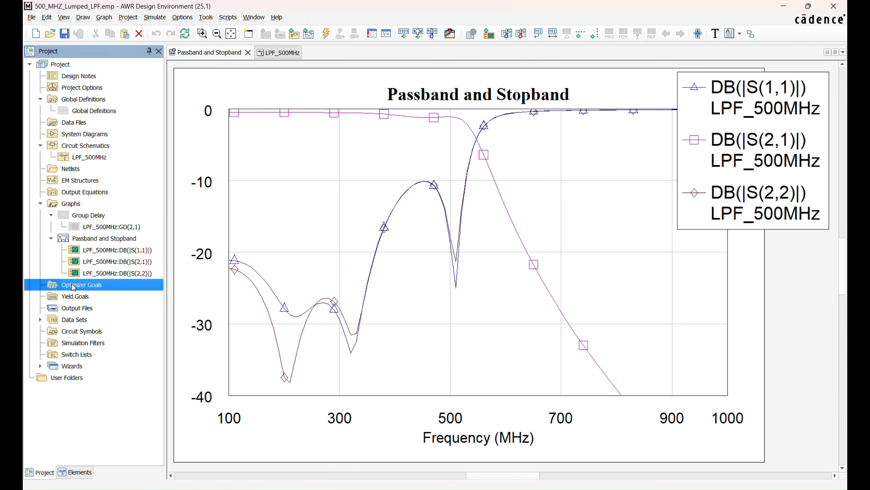
pyautogui.rightClick(86, 287)
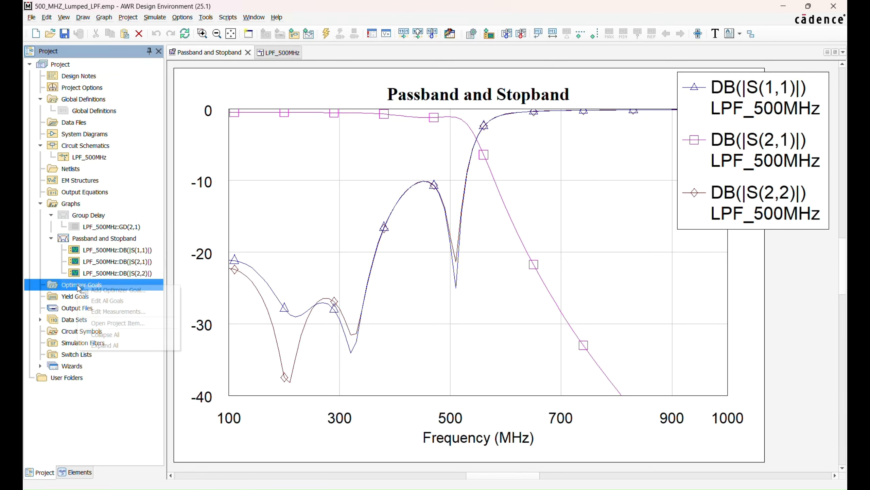
pyautogui.click(115, 290)
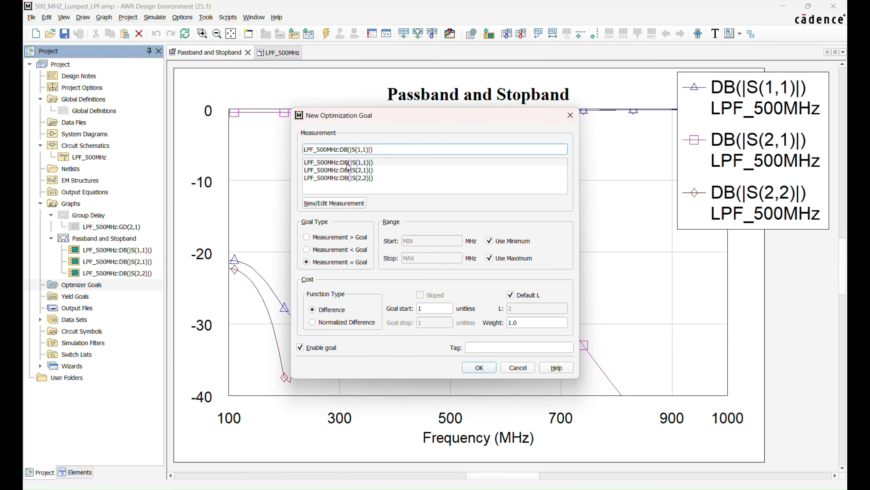
pyautogui.click(358, 163)
pyautogui.click(360, 170)
pyautogui.click(360, 177)
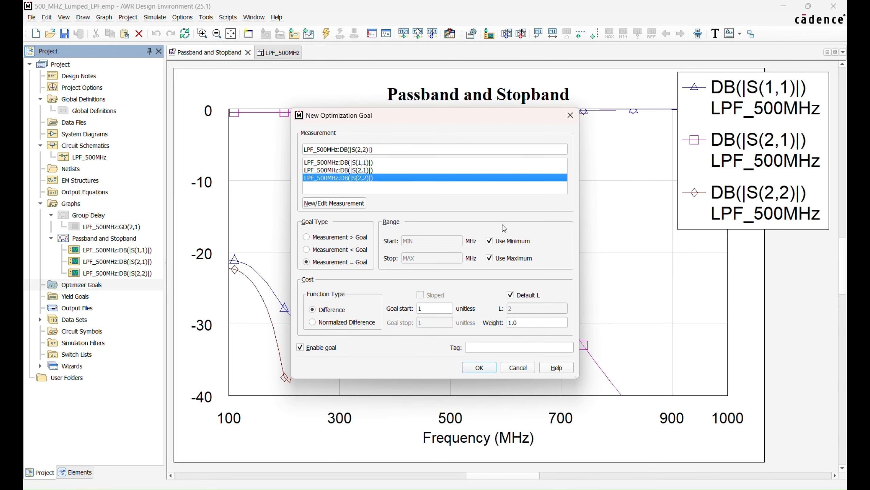
pyautogui.click(517, 367)
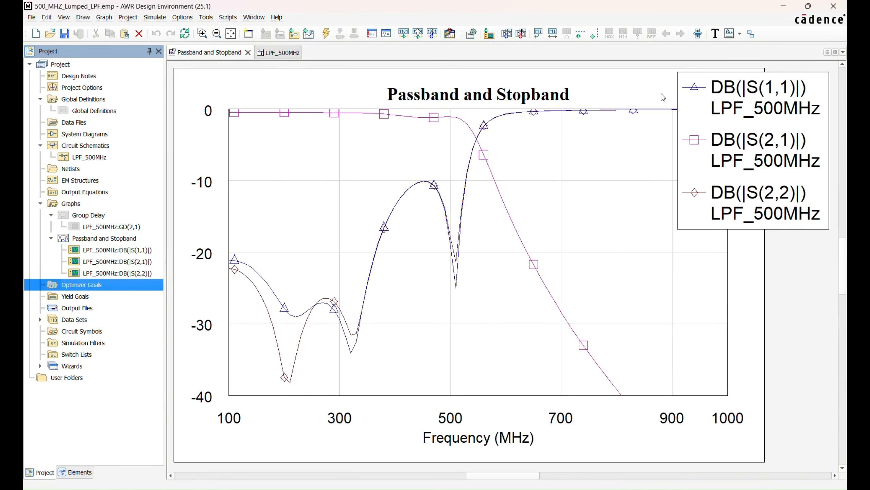
# Add an optimization goal from the graph legend requiring DB(|S(1,1)|) below -17 from the minimum frequency to 500 MHz
pyautogui.rightClick(731, 93)
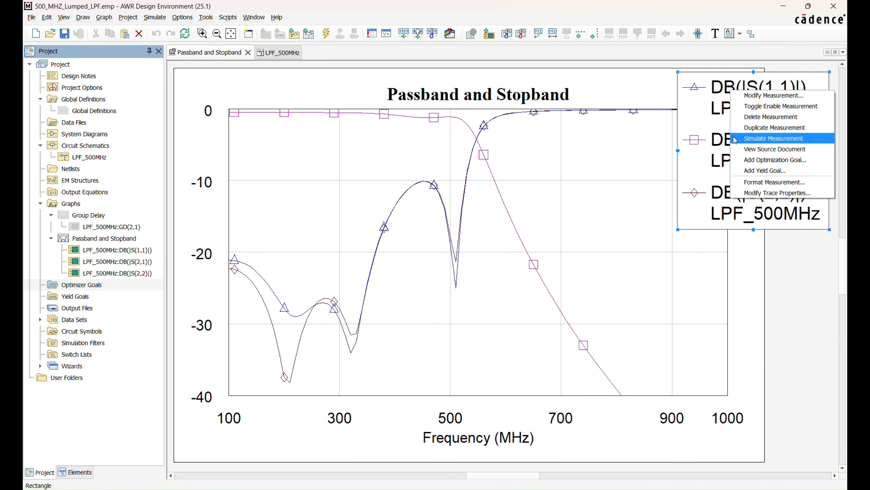
pyautogui.click(760, 160)
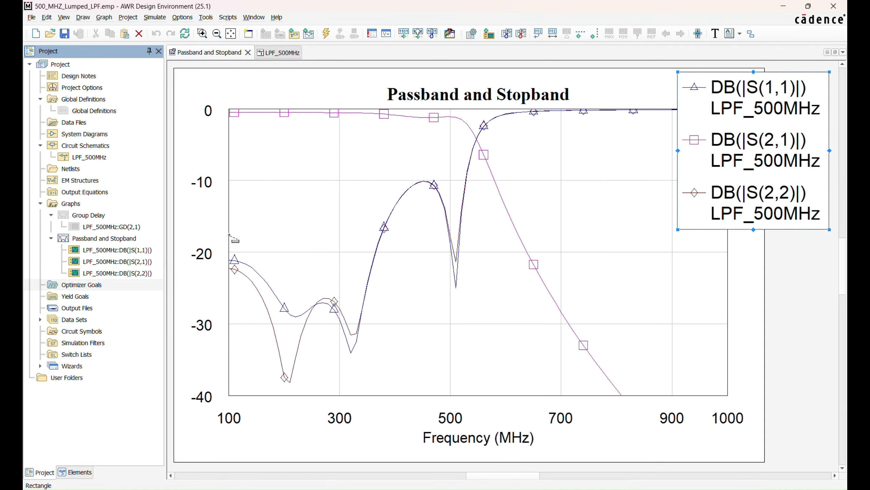
pyautogui.moveTo(229, 239); pyautogui.dragTo(450, 240)
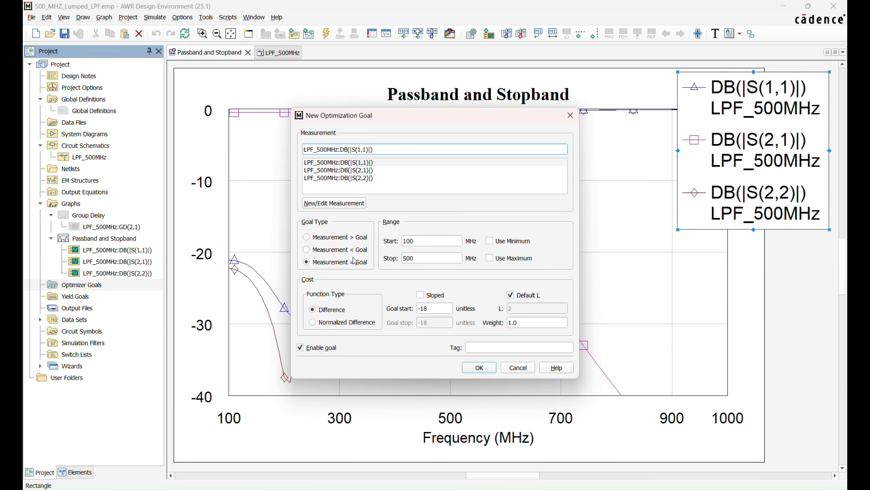
pyautogui.click(306, 249)
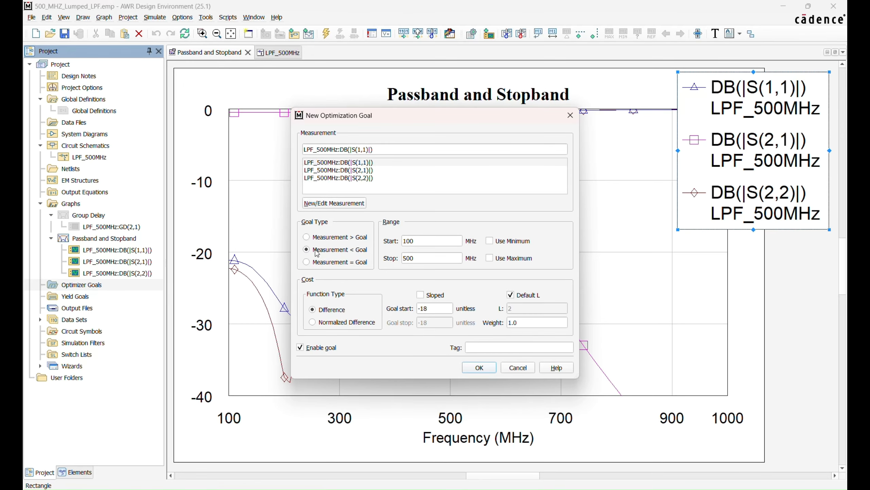
pyautogui.click(490, 241)
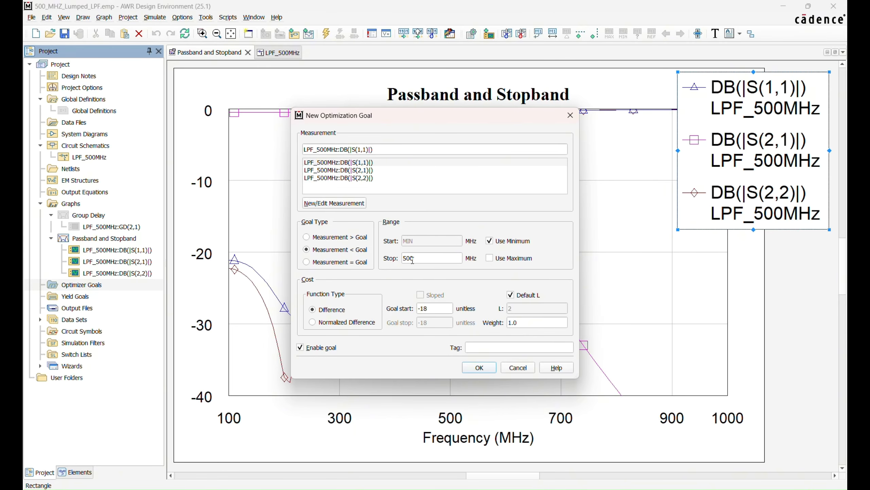
pyautogui.click(424, 308)
pyautogui.press('Delete')
pyautogui.write('7')
pyautogui.click(473, 369)
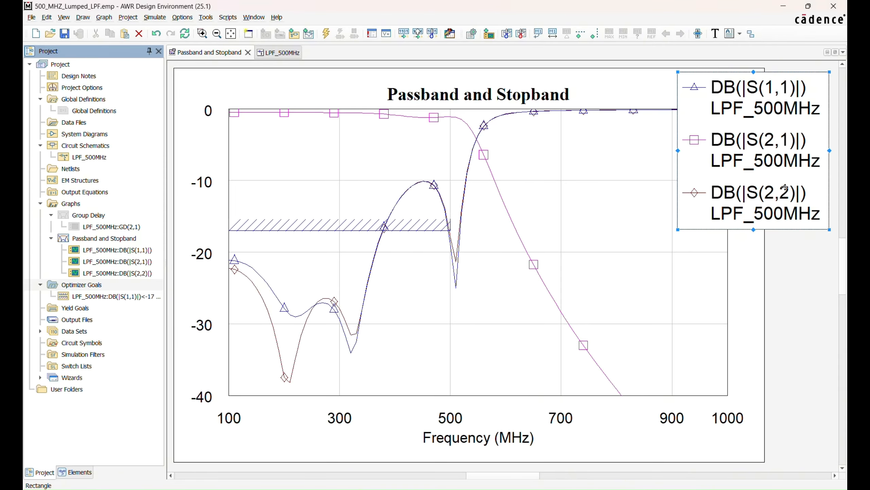
# Add an optimization goal requiring DB(|S(2,2)|) below -17 from the minimum frequency to 500 MHz
pyautogui.rightClick(744, 202)
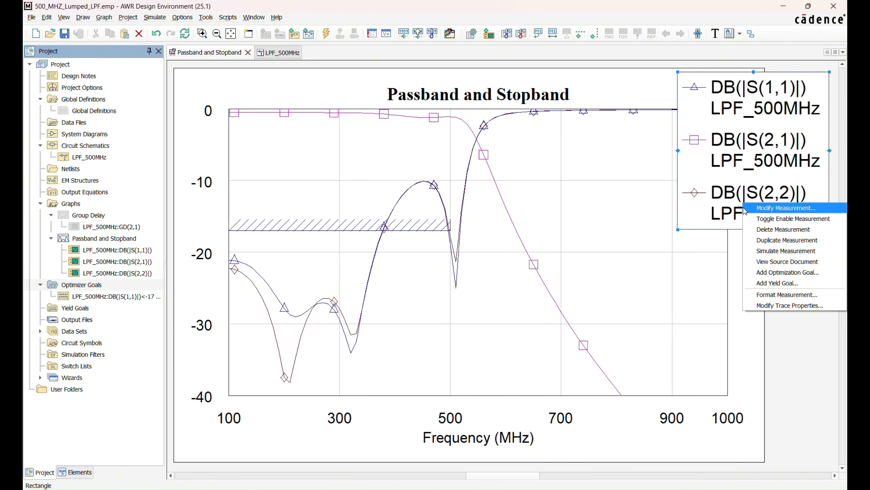
pyautogui.click(766, 283)
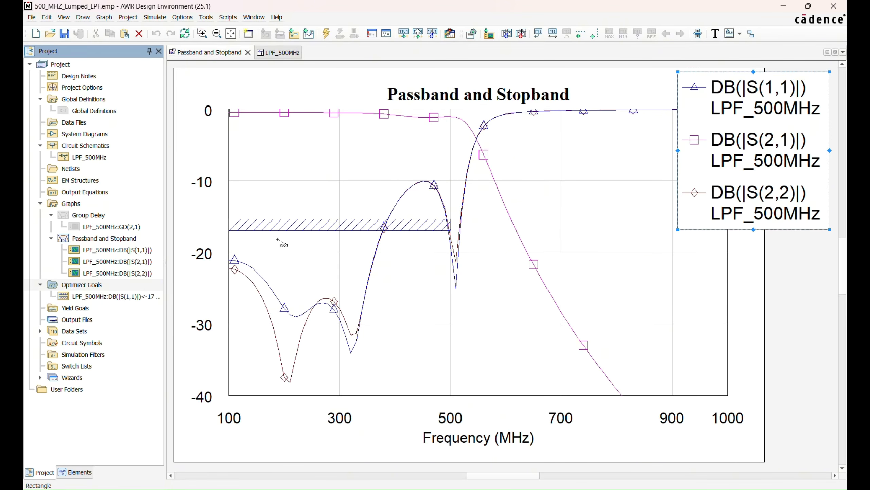
pyautogui.moveTo(230, 232); pyautogui.dragTo(450, 395)
pyautogui.click(489, 241)
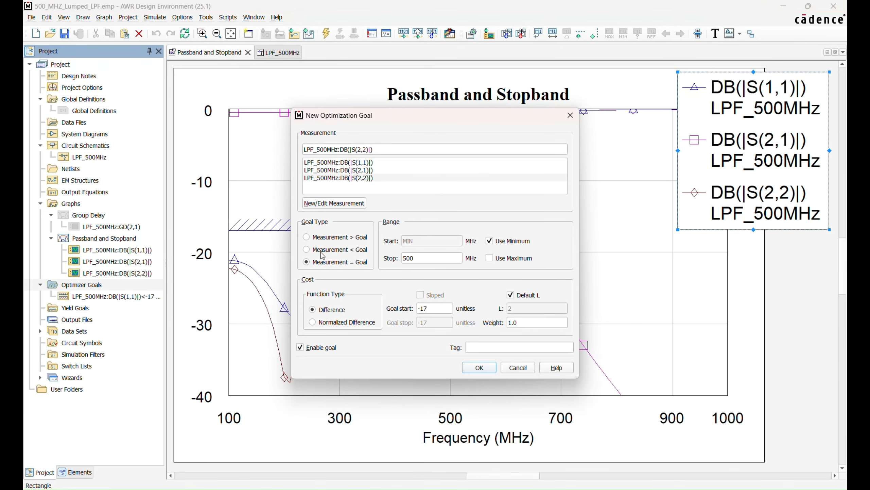
pyautogui.click(306, 249)
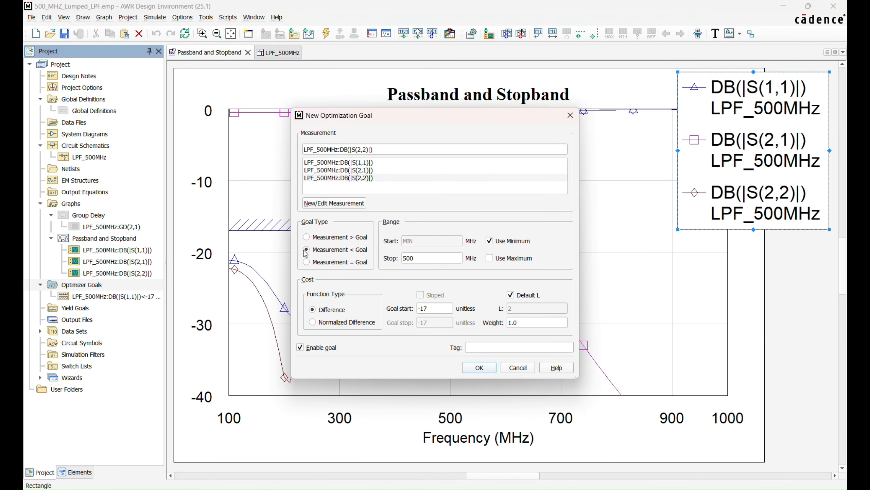
pyautogui.click(479, 367)
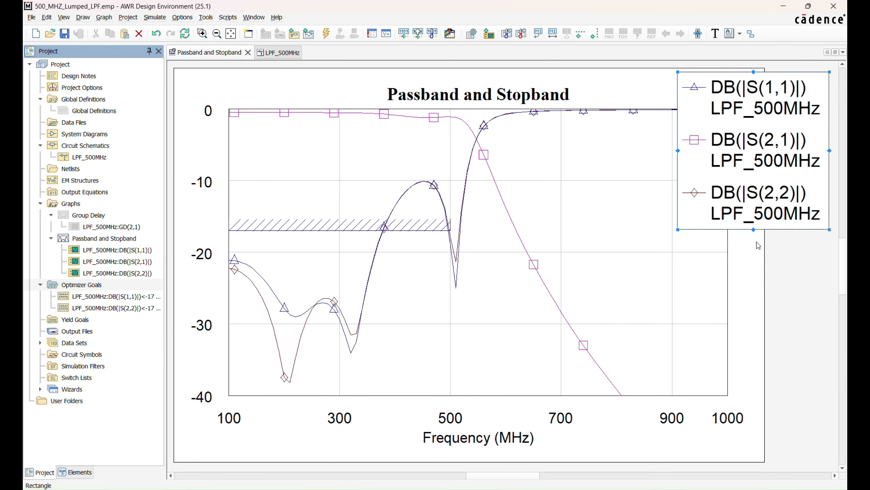
# Add an optimization goal requiring DB(|S(2,1)|) above -3 from the minimum frequency to 500 MHz, with a weight of 4
pyautogui.rightClick(748, 143)
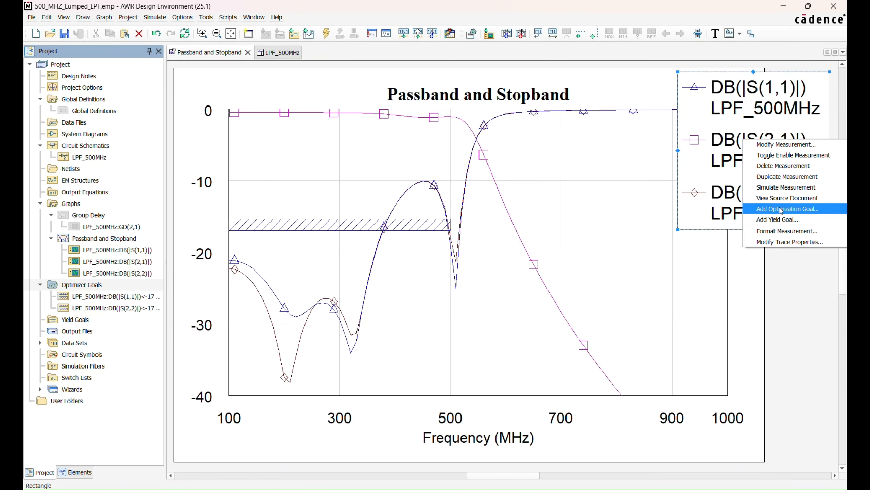
pyautogui.click(781, 209)
pyautogui.click(446, 132)
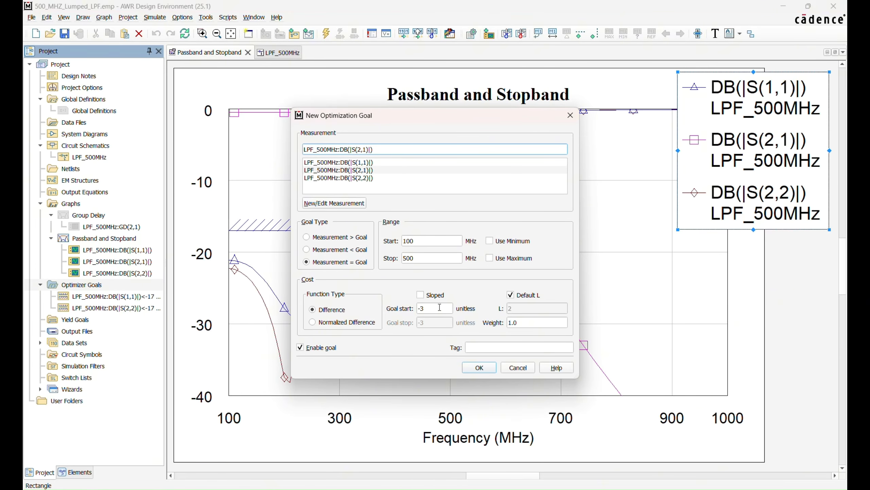
pyautogui.click(306, 237)
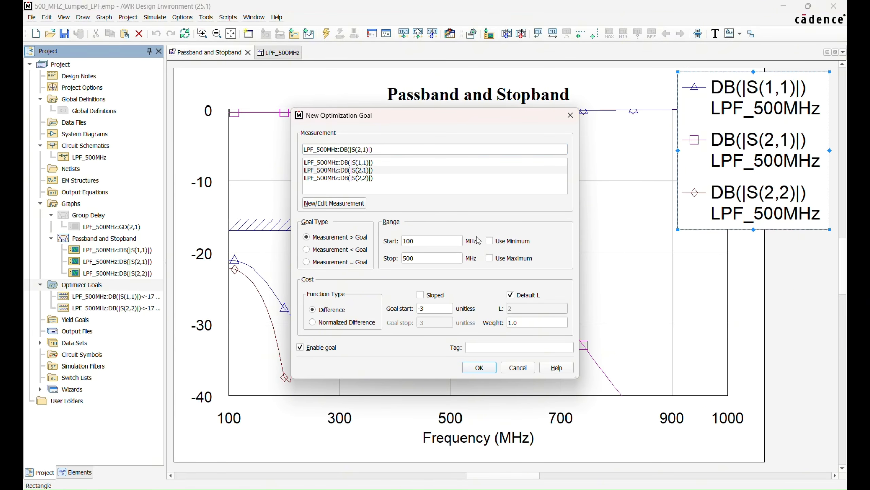
pyautogui.click(489, 242)
pyautogui.click(512, 323)
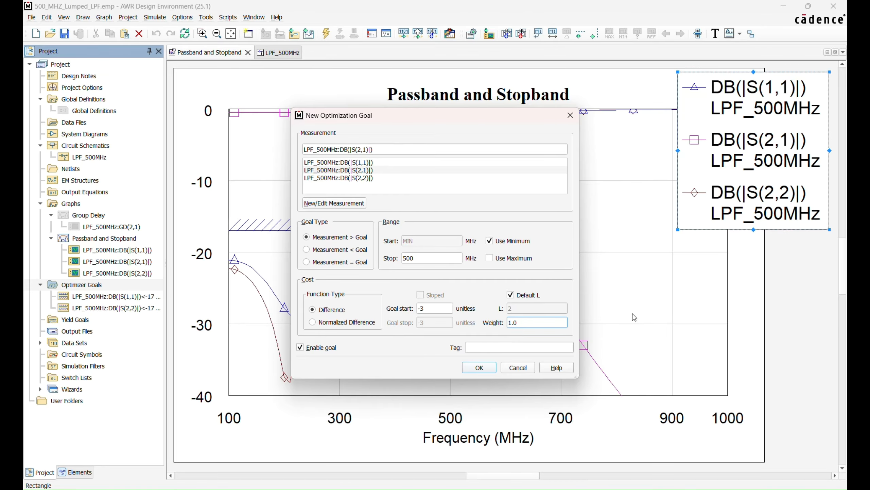
pyautogui.press('BackSpace')
pyautogui.write('4')
pyautogui.click(481, 368)
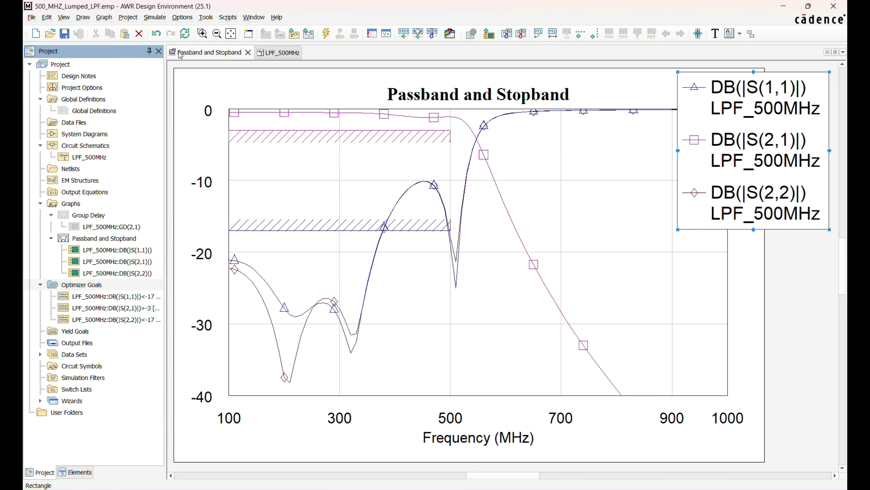
# Open the optimizer and set it to the Random method with a maximum of 50 iterations
pyautogui.click(156, 17)
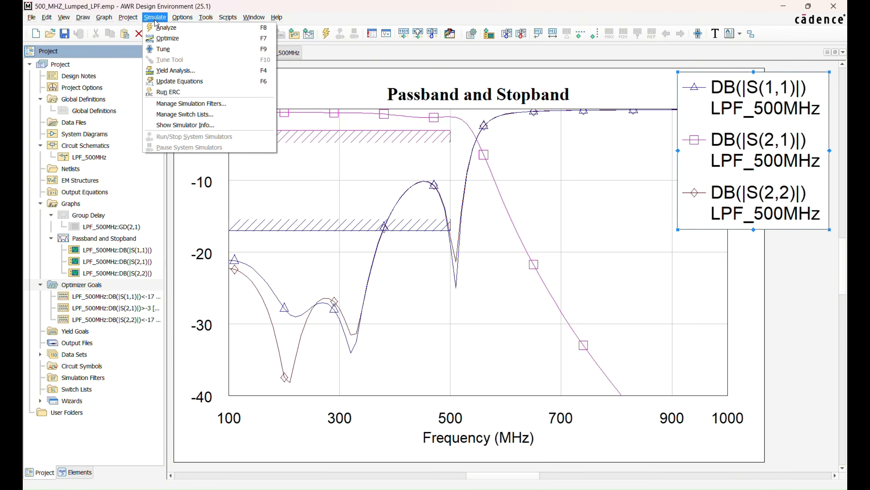
pyautogui.click(163, 40)
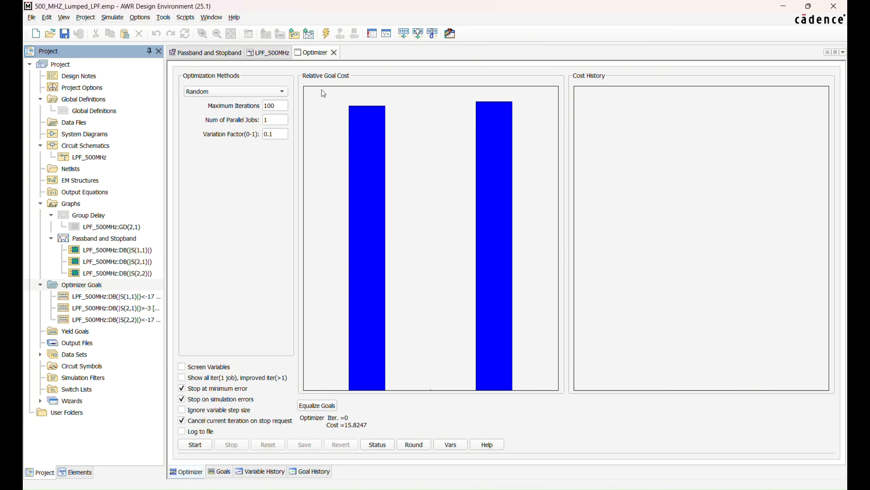
pyautogui.click(261, 93)
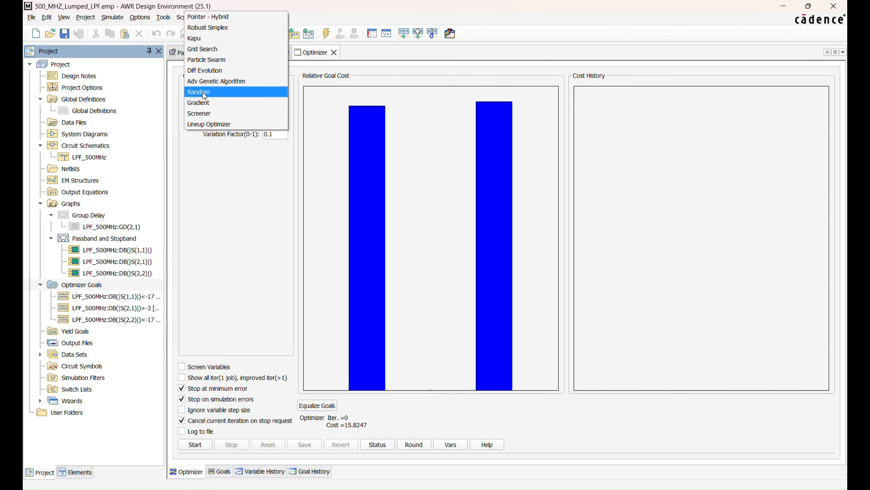
pyautogui.click(205, 92)
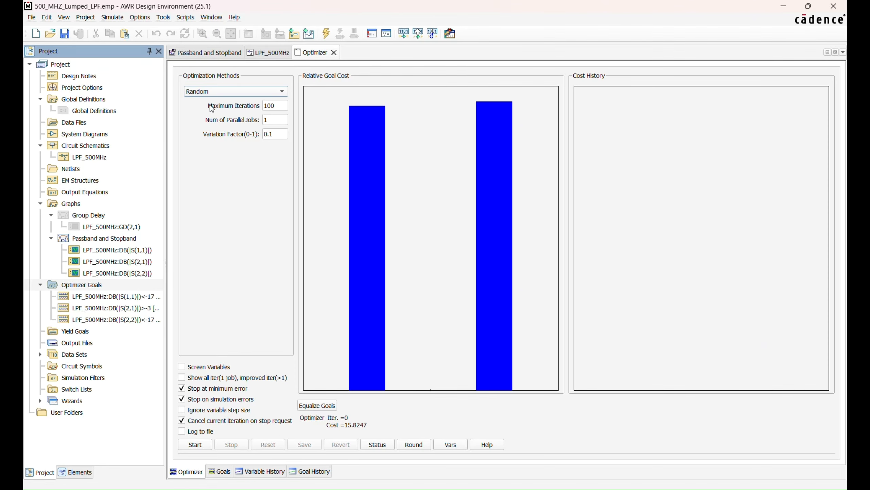
pyautogui.doubleClick(274, 106)
pyautogui.write('50')
# Tile the optimizer, Passband and Stopband graph and LPF_500MHz schematic windows horizontally, and start the optimization
pyautogui.click(210, 18)
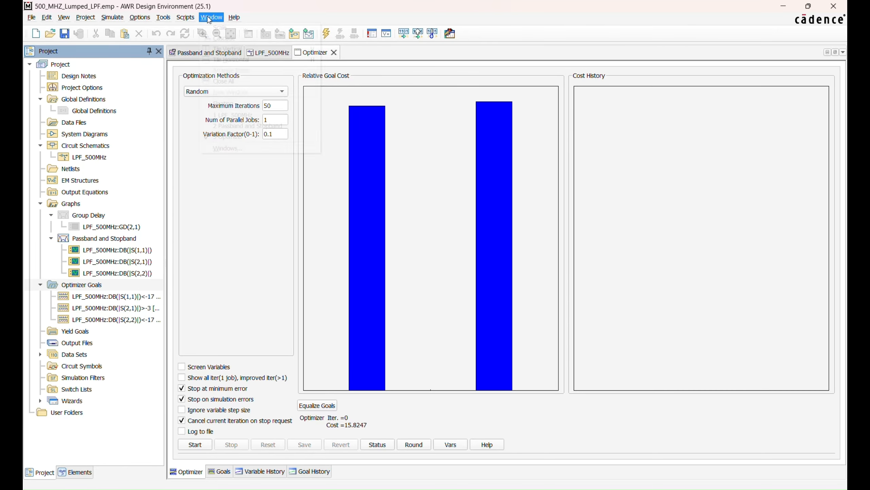
pyautogui.click(228, 60)
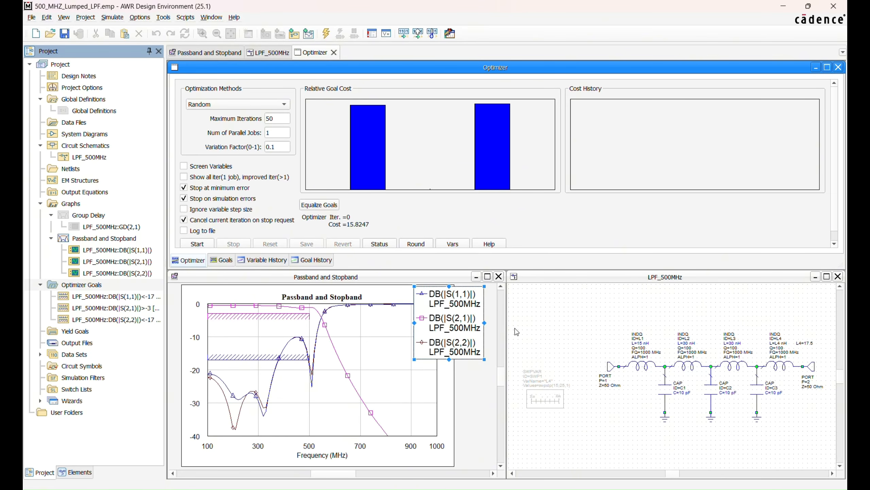
pyautogui.scroll(-1, 226, 233)
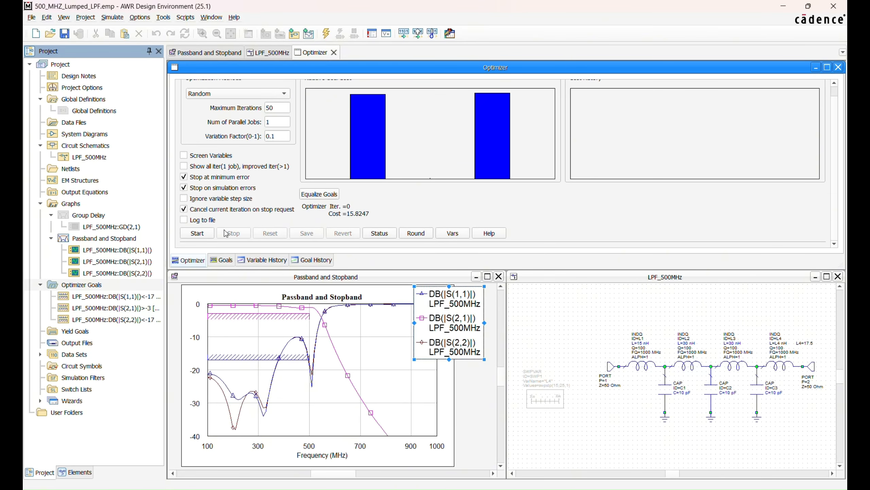
pyautogui.click(206, 235)
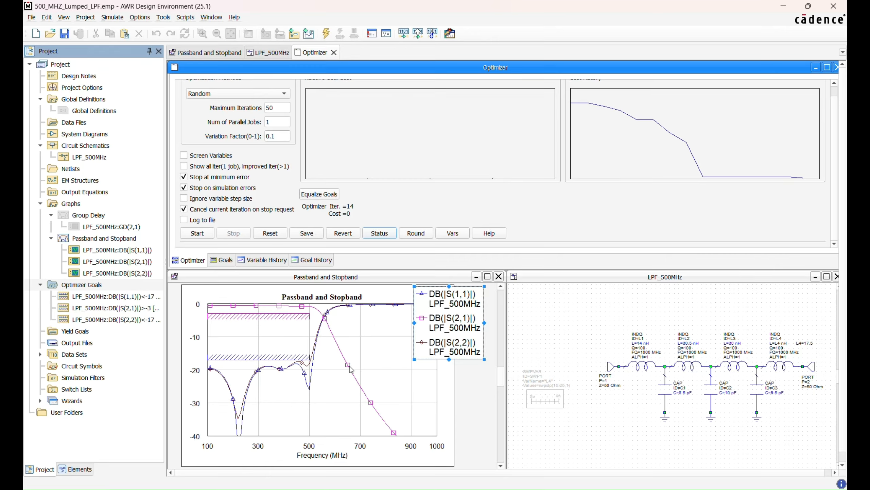
# Move the S(1,1) and S(2,2) goal line on the graph to -19 dB, ending at about 510 MHz, and rerun the optimization
pyautogui.click(267, 362)
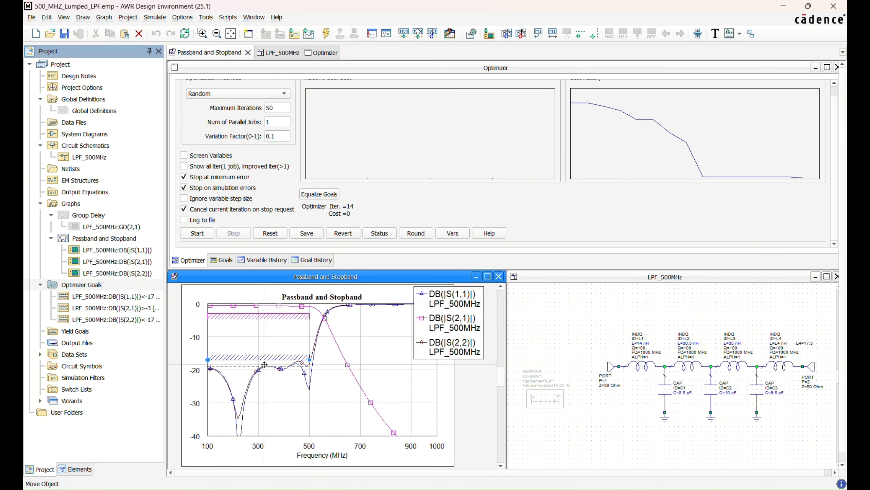
pyautogui.moveTo(264, 364); pyautogui.dragTo(257, 360)
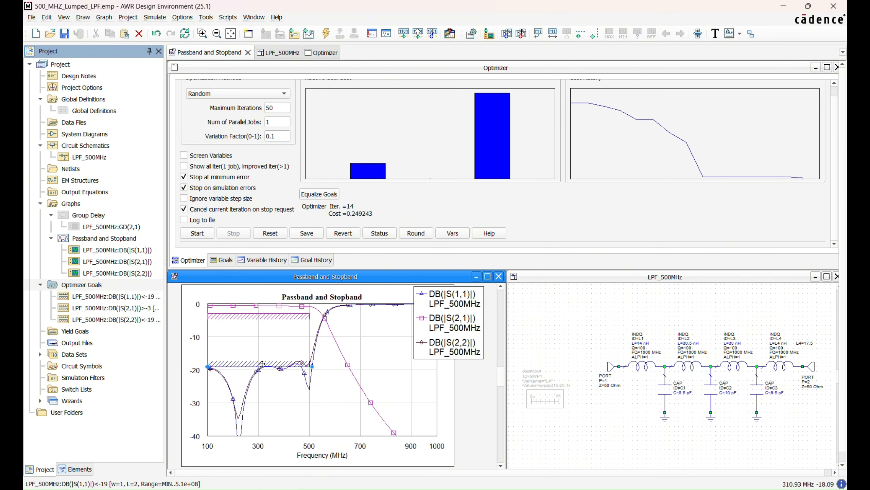
pyautogui.click(197, 233)
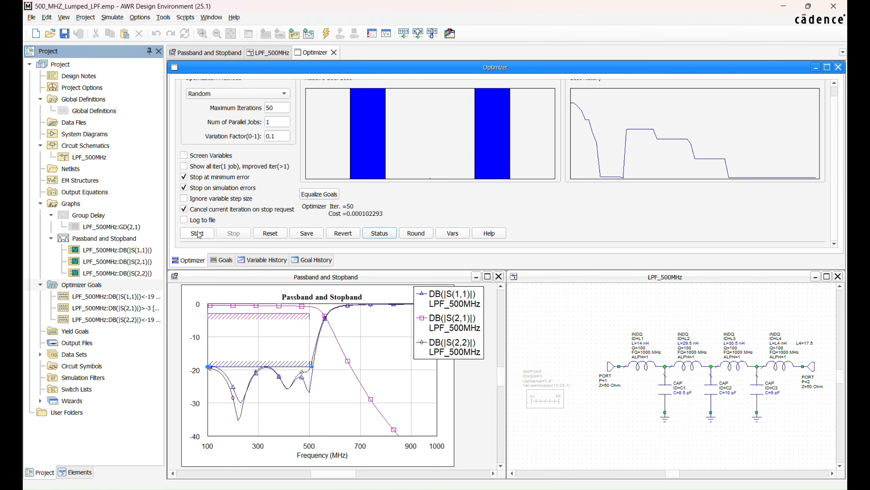